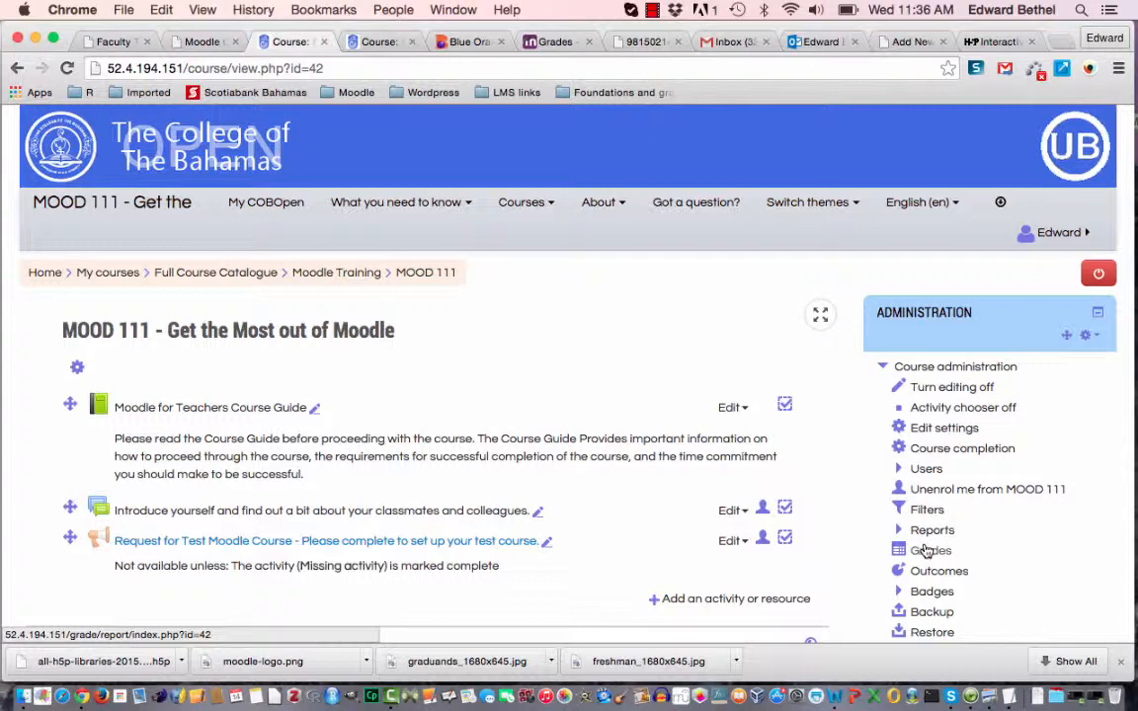
Open the MOOD 111 course grades and examine the grader report's item columns, course total and overall averages.
left_click(928, 553)
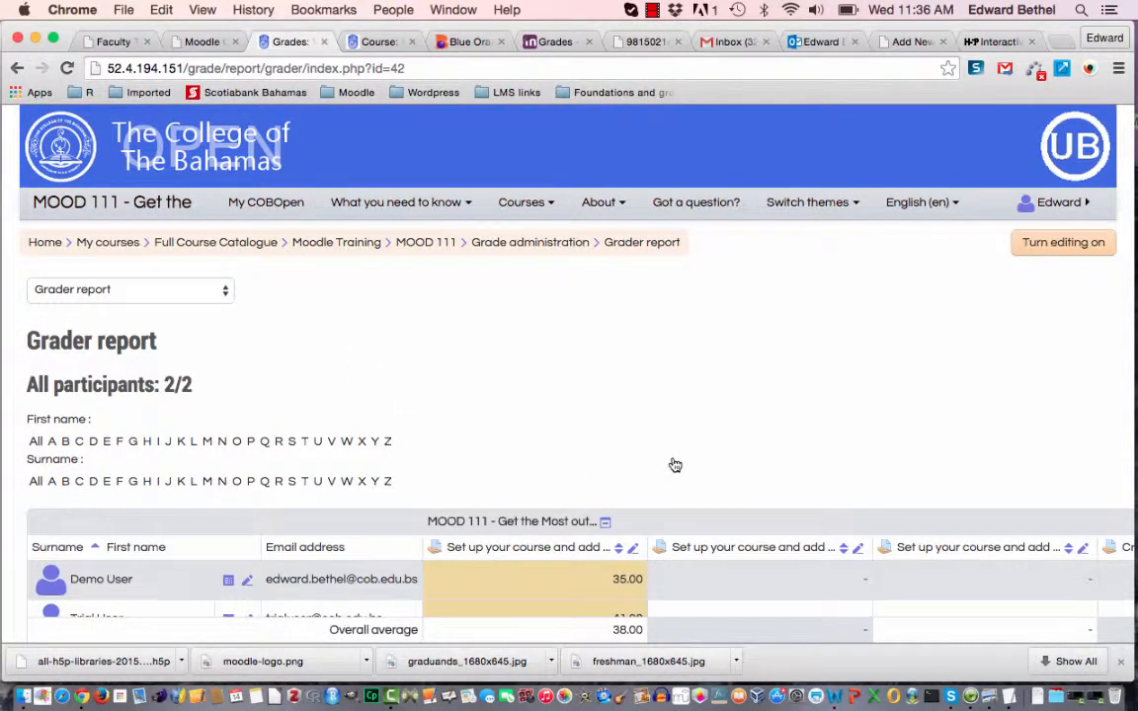
scroll(675, 466, "down", 3)
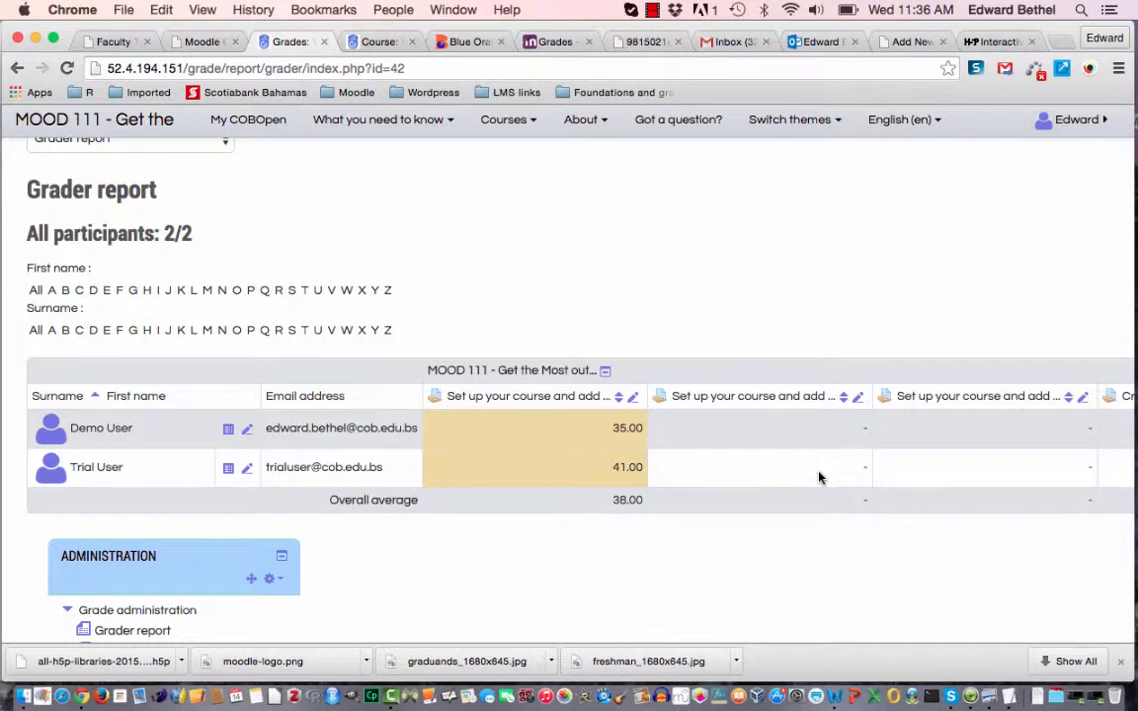
scroll(818, 478, "right", 10)
scroll(818, 477, "left", 5)
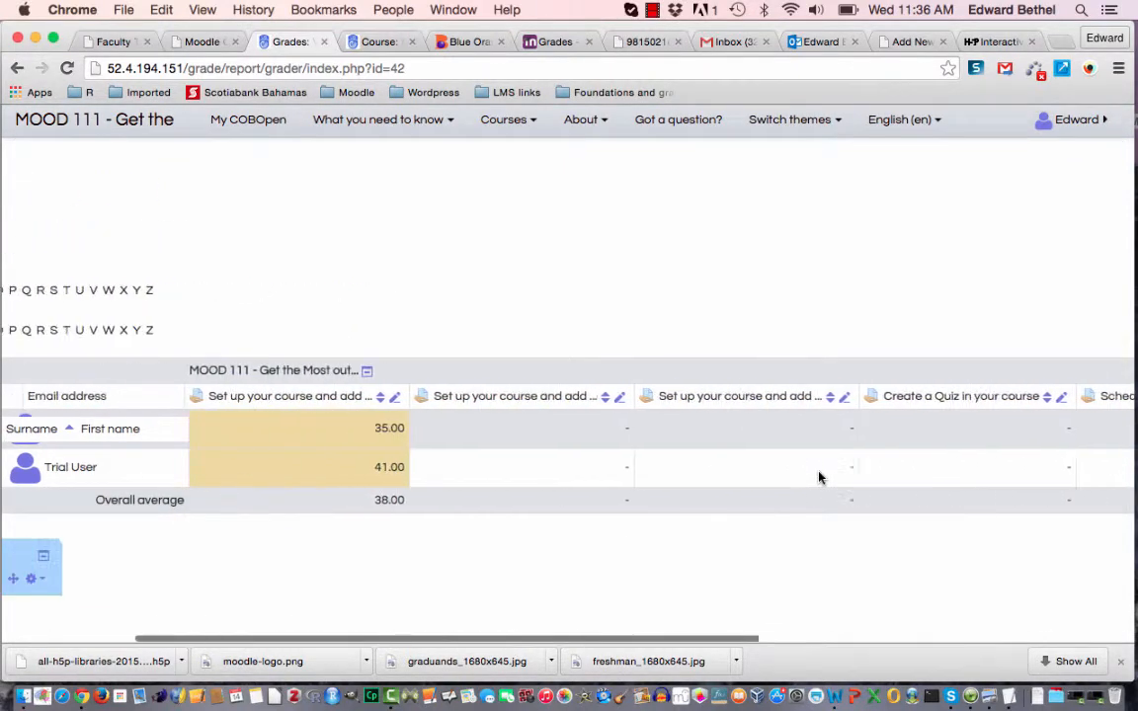
scroll(818, 478, "left", 3)
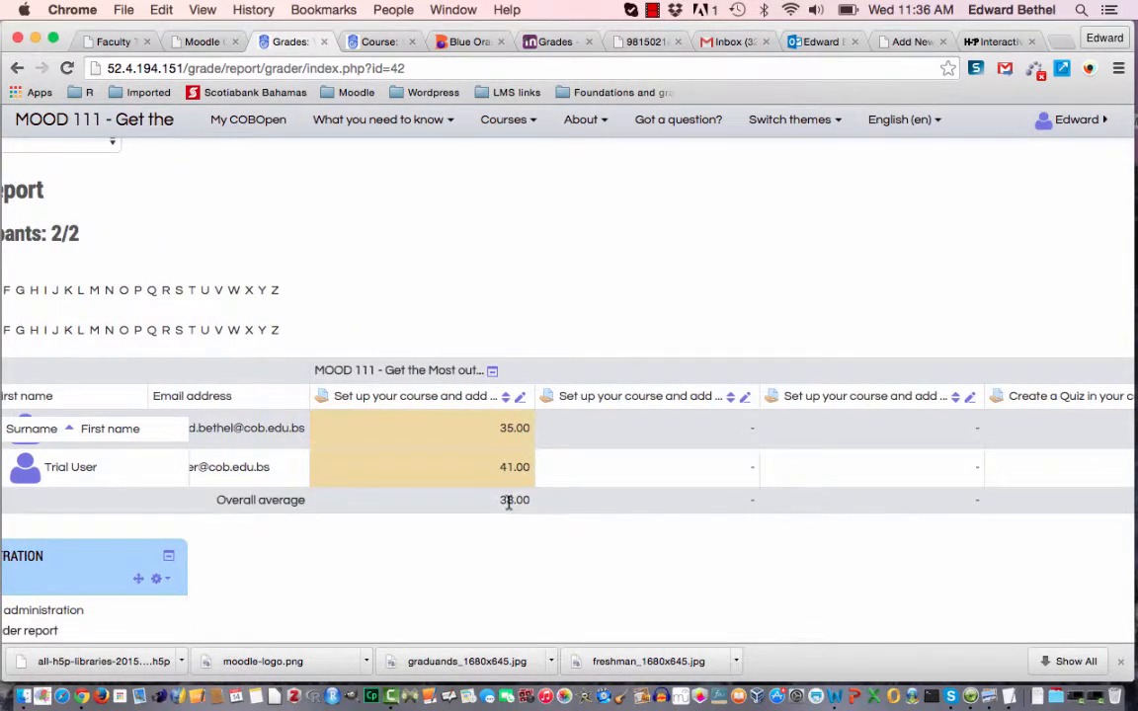
scroll(650, 475, "right", 10)
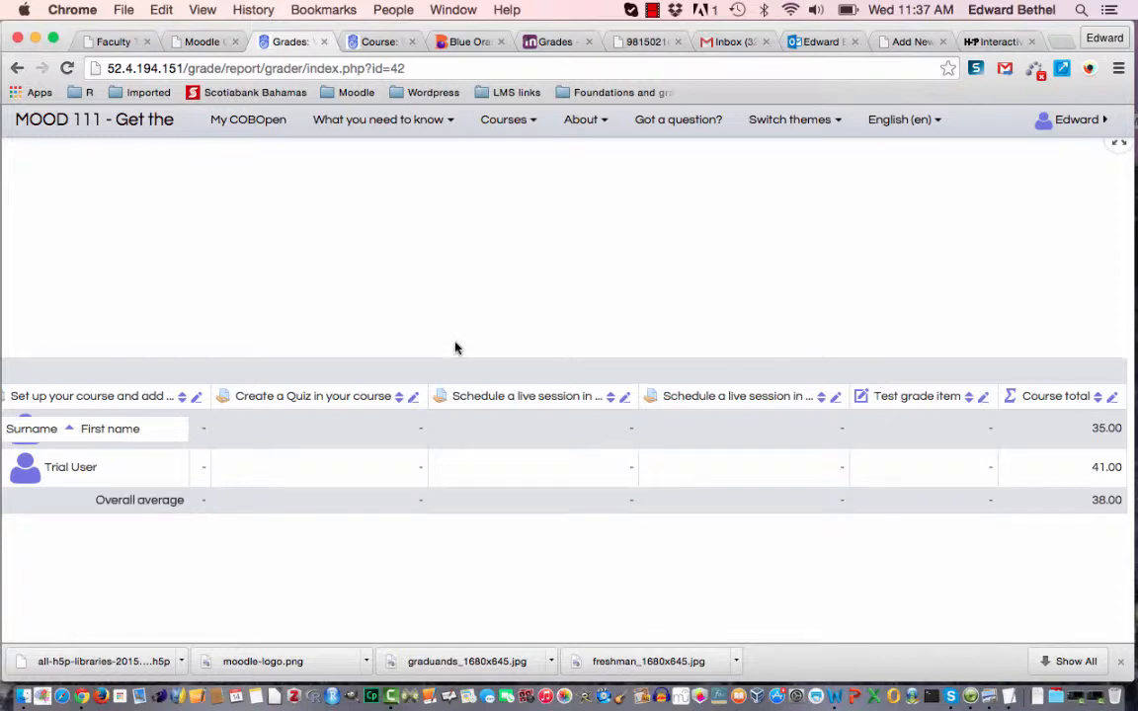
scroll(457, 347, "left", 10)
scroll(455, 346, "up", 5)
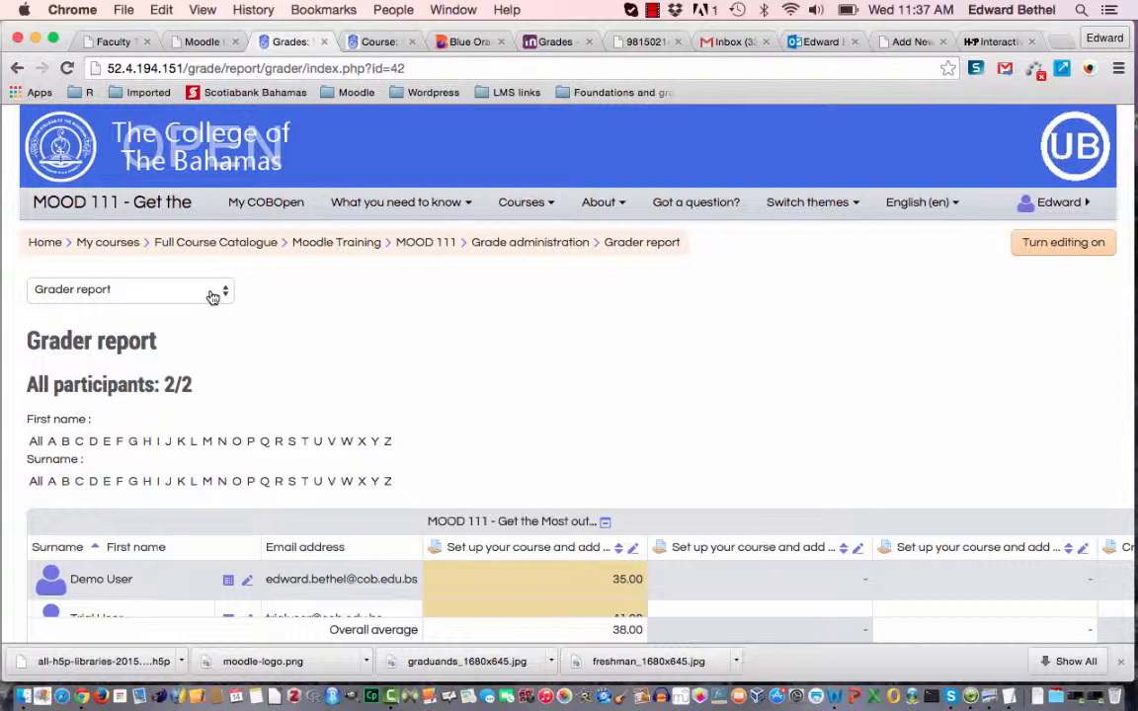
Switch from the grader report to the Categories and items setup page.
left_click(212, 295)
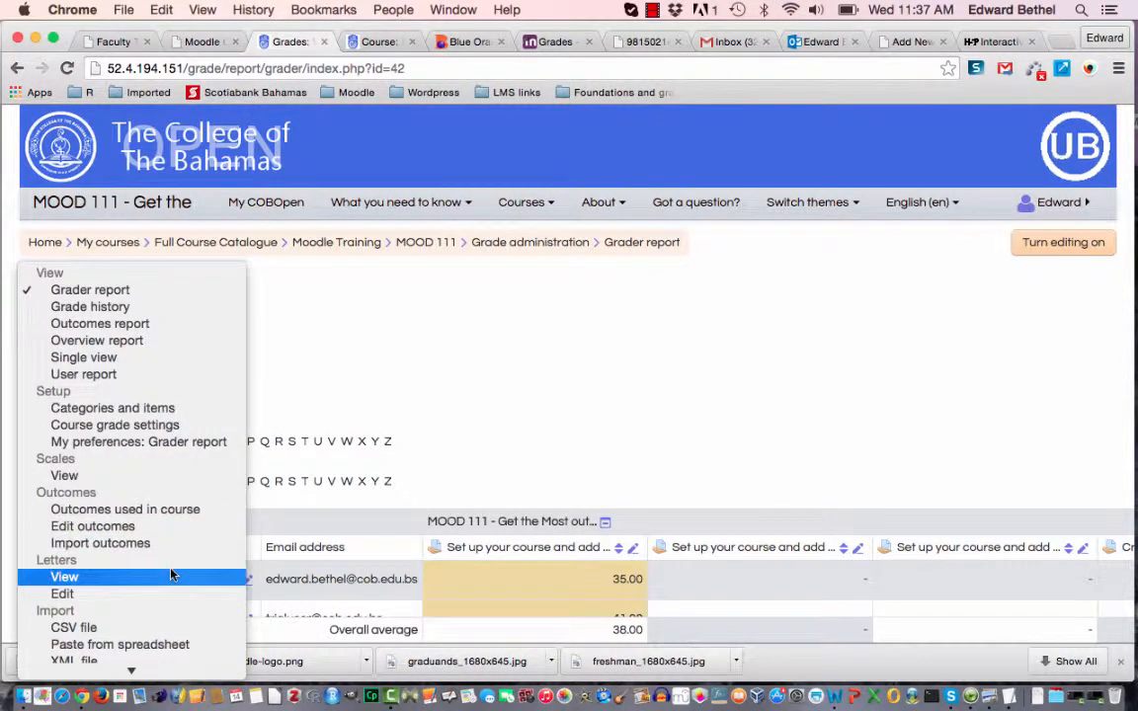
mouse_move(177, 671)
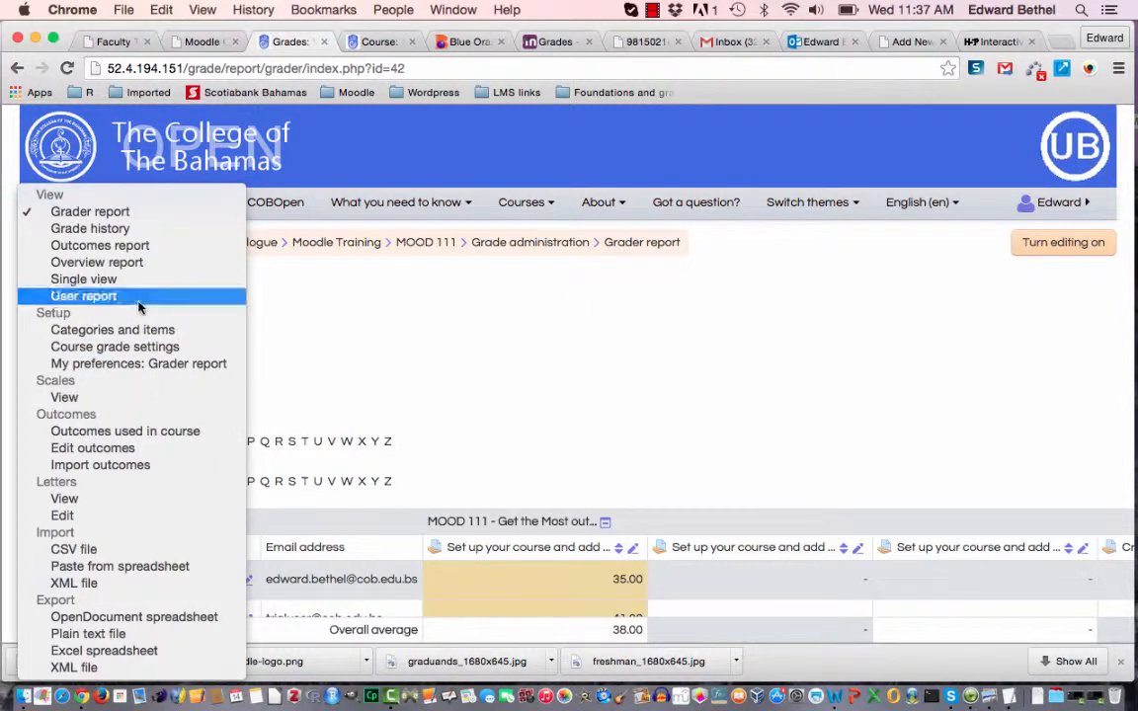
left_click(76, 333)
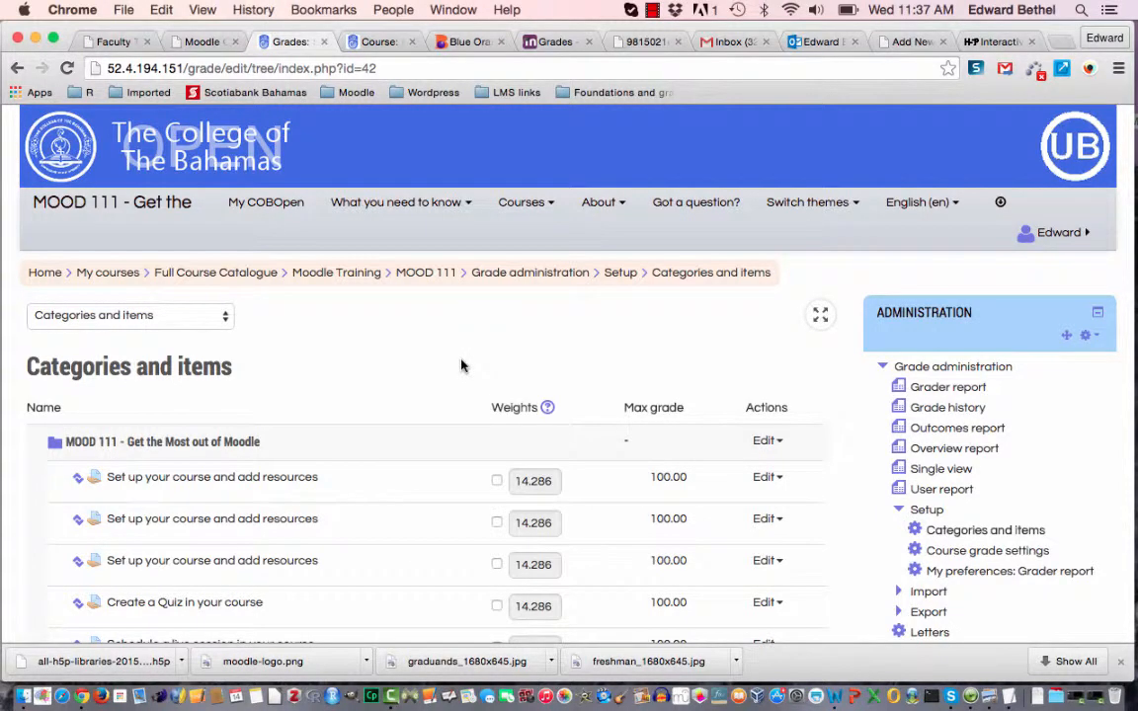
Override the weight of the first "Set up your course and add resources" item with 10 and save the changes.
scroll(460, 367, "down", 2)
scroll(460, 366, "down", 4)
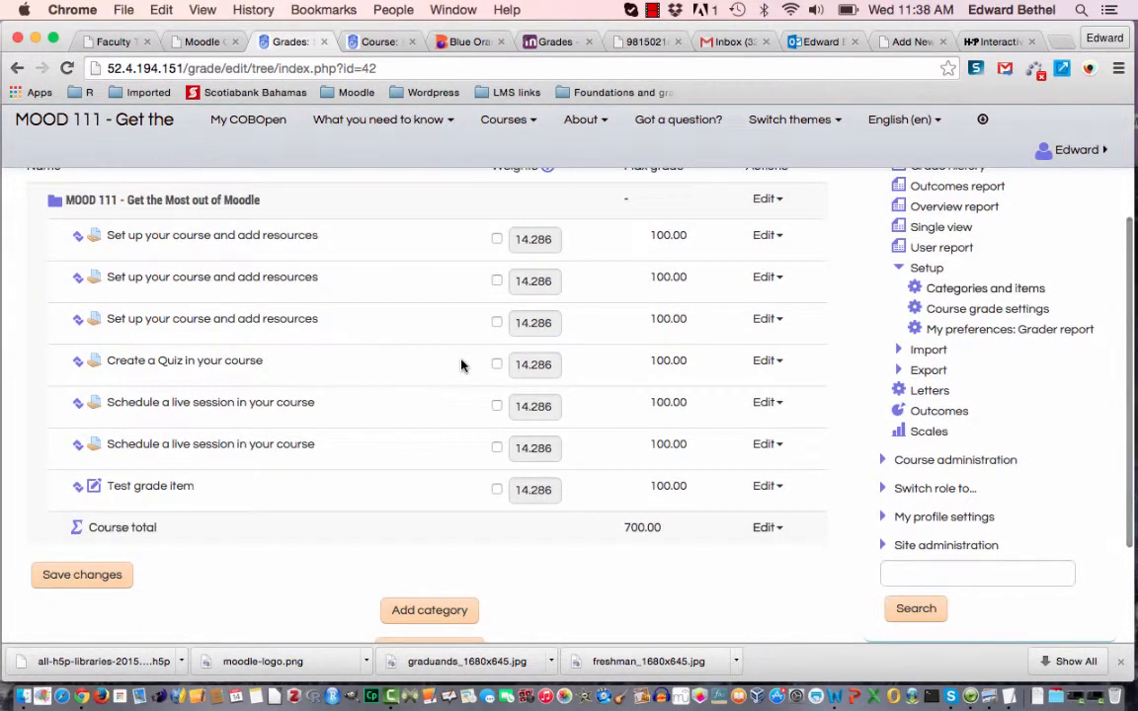
scroll(460, 367, "up", 2)
scroll(460, 366, "down", 1)
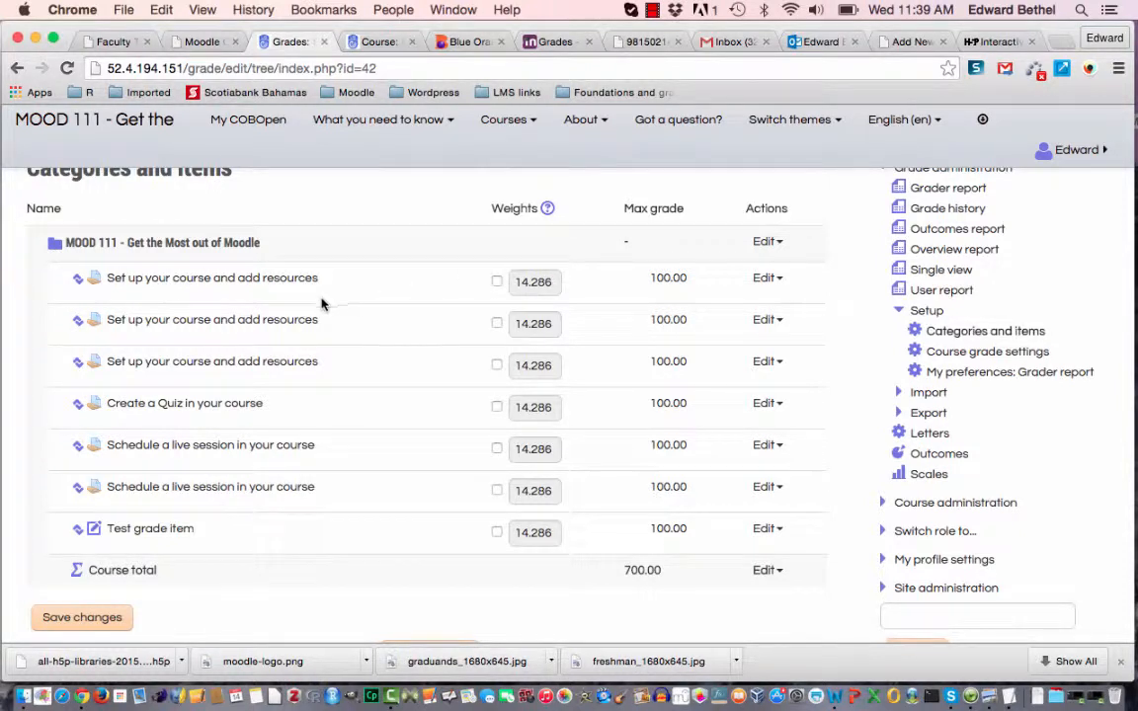
left_click(497, 282)
double_click(551, 284)
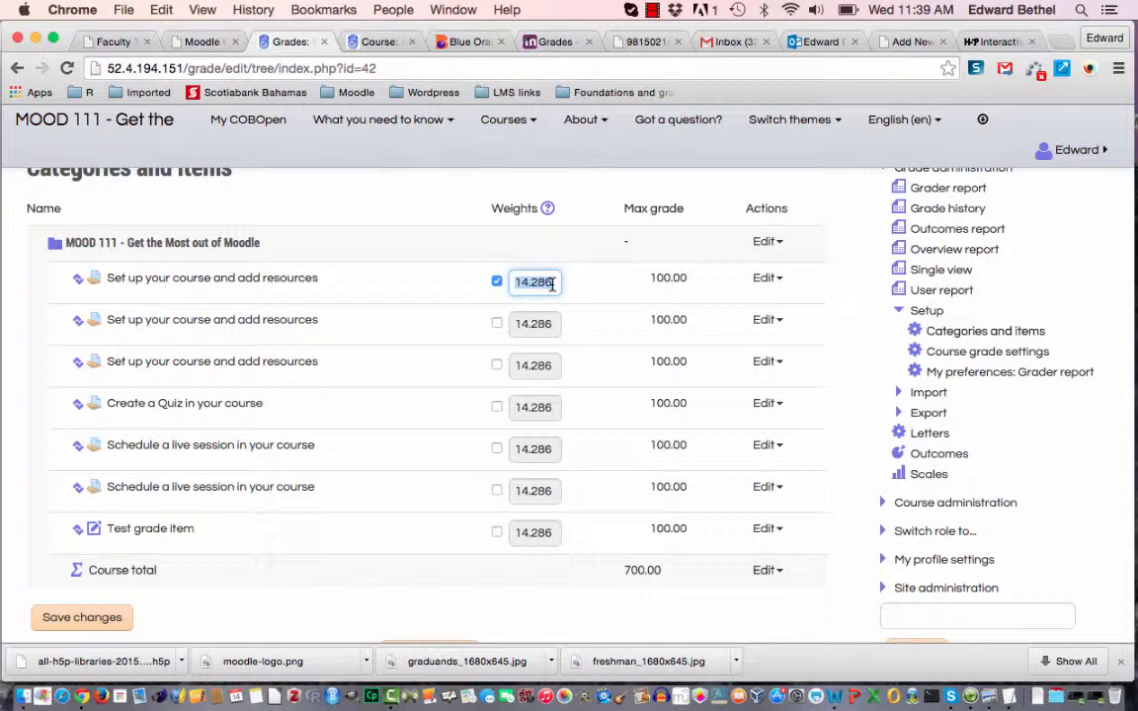
type("10")
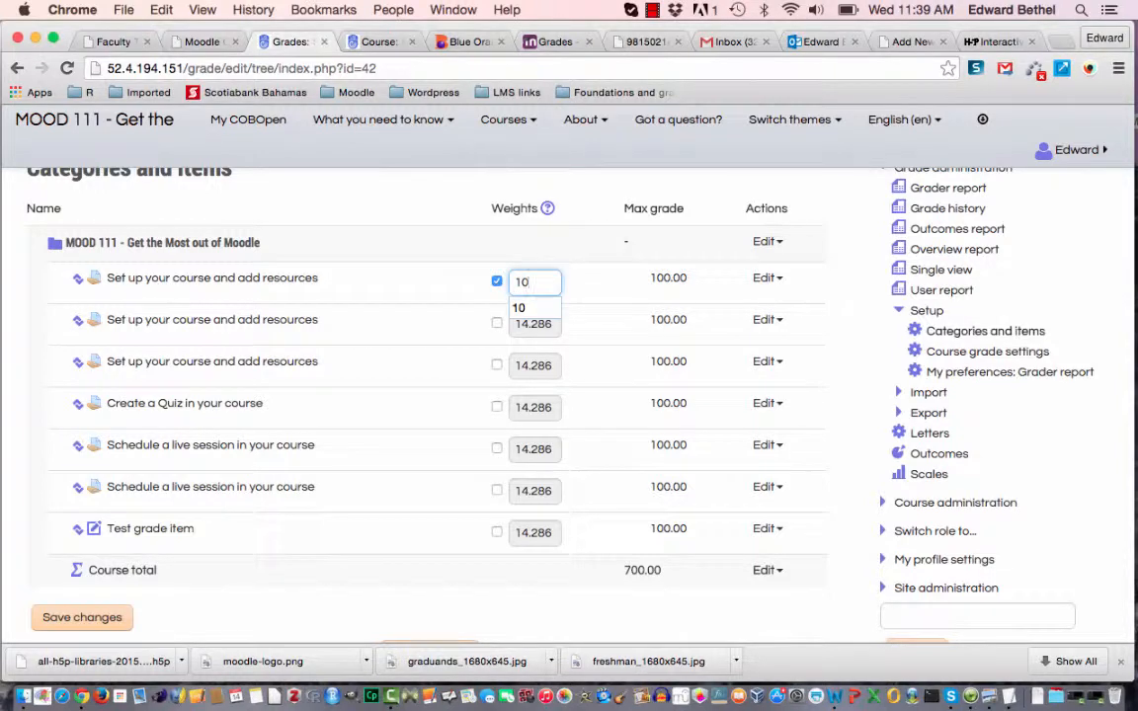
scroll(546, 446, "down", 2)
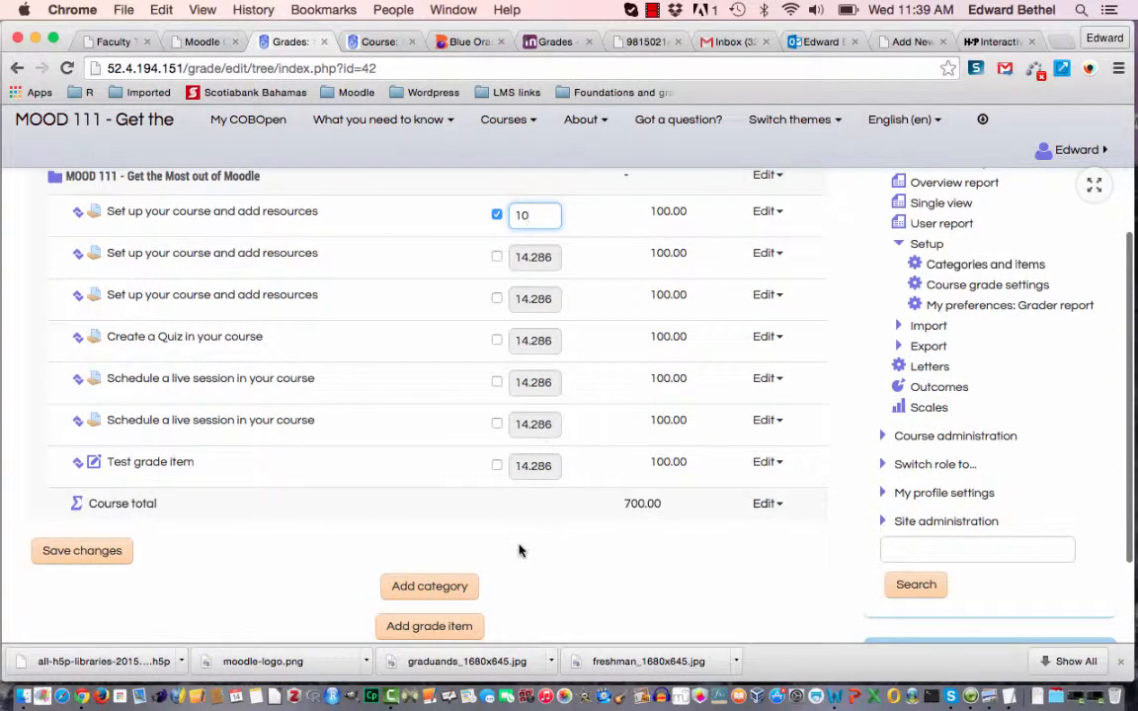
left_click(112, 555)
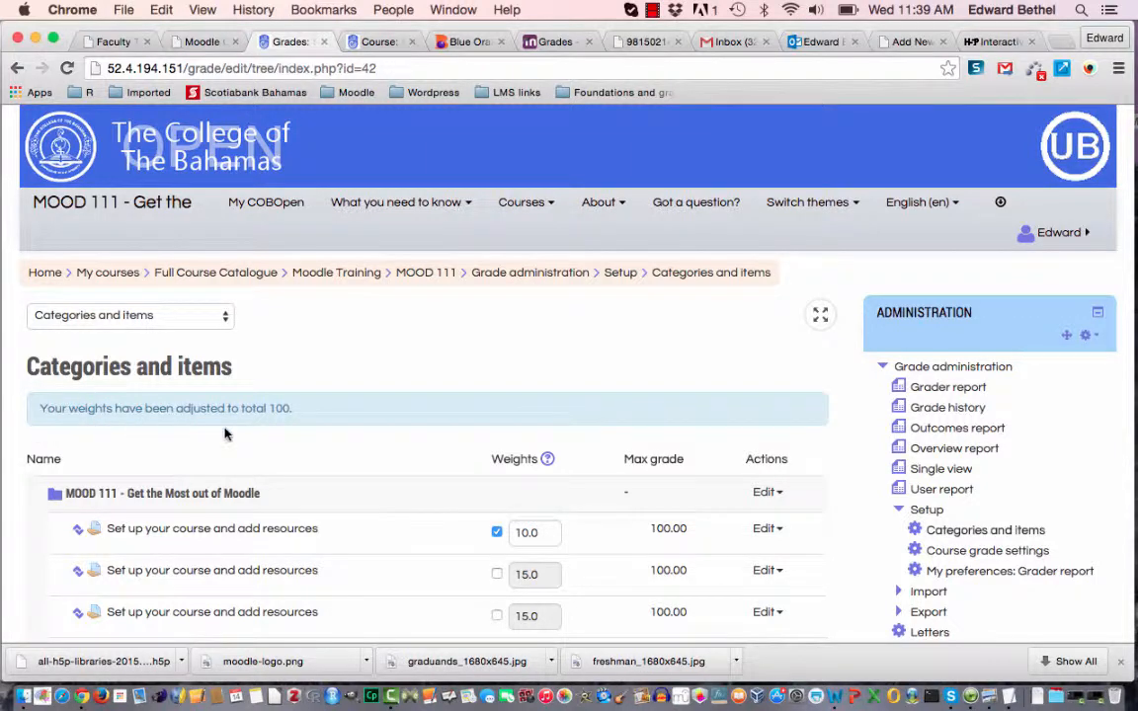
Override the weights of the second and third "Set up your course and add resources" items with 5 and 20.
scroll(415, 546, "down", 5)
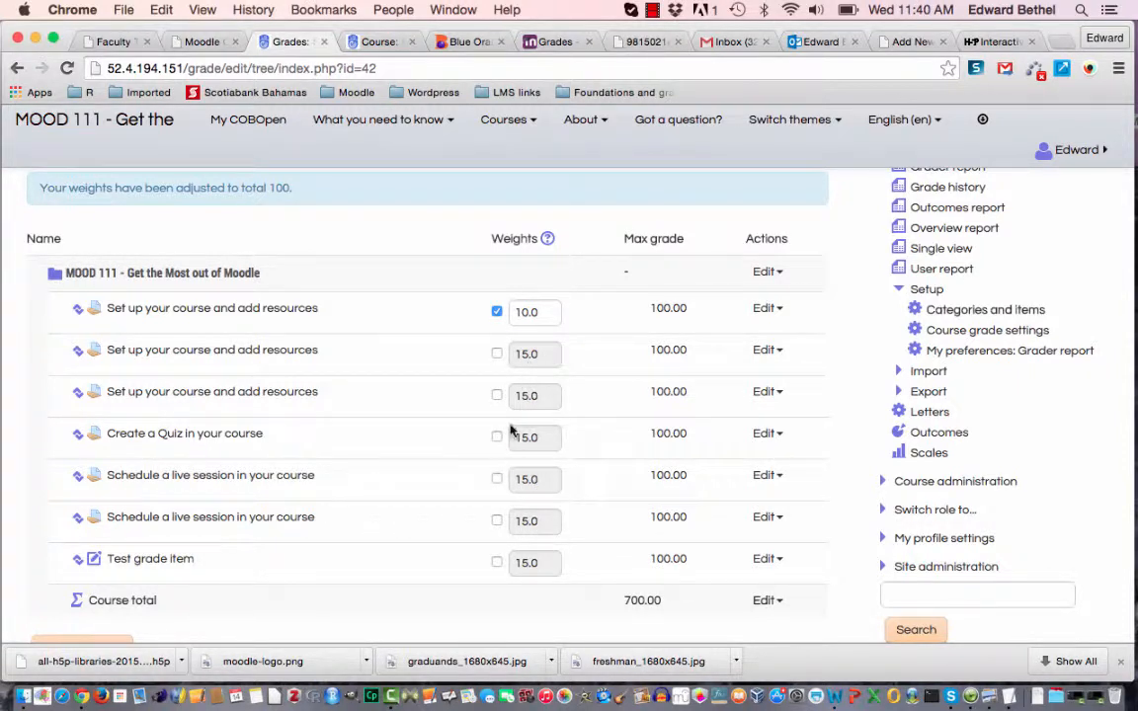
left_click(497, 355)
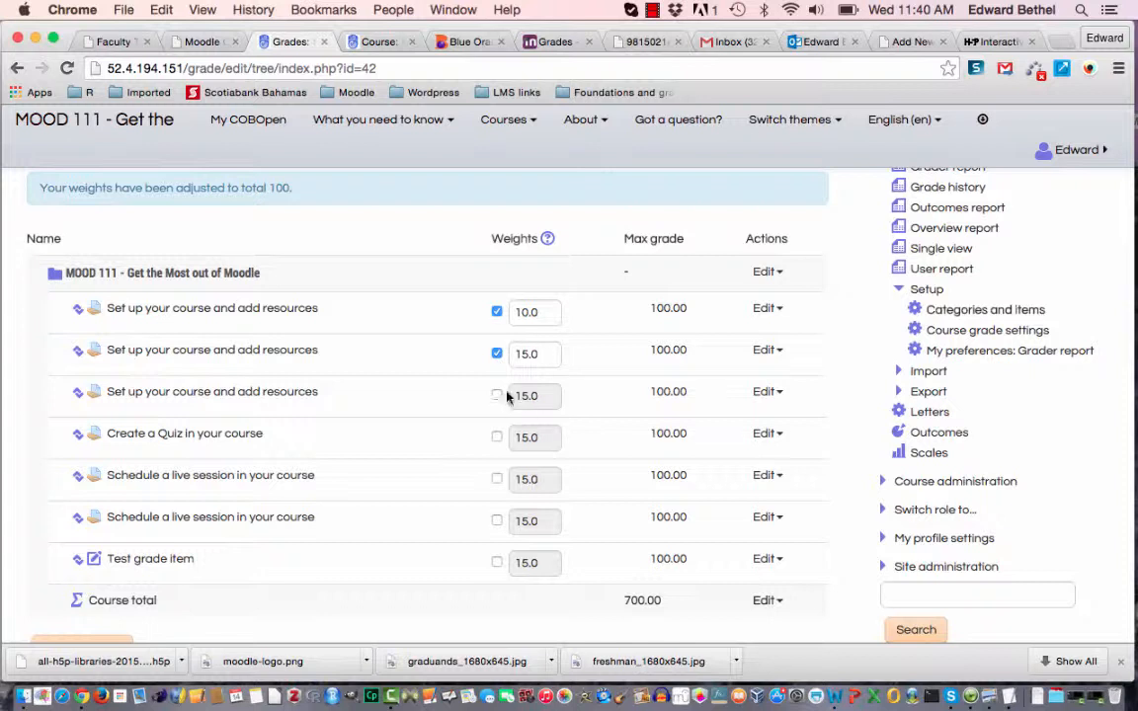
left_click(497, 397)
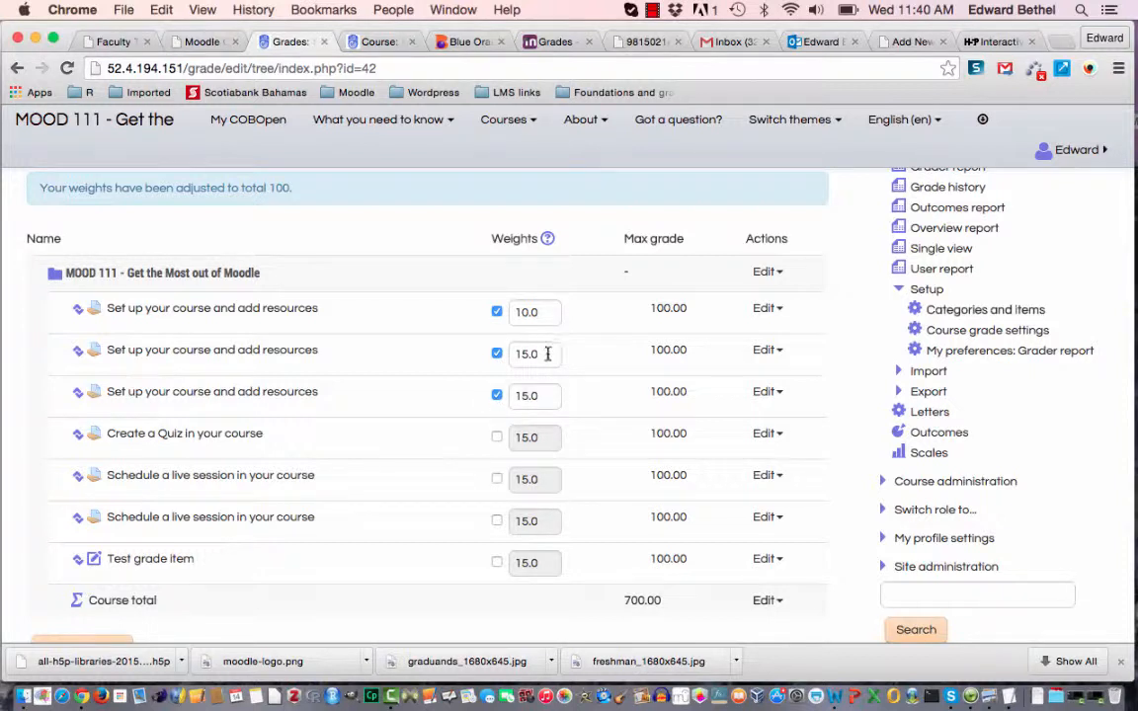
double_click(544, 359)
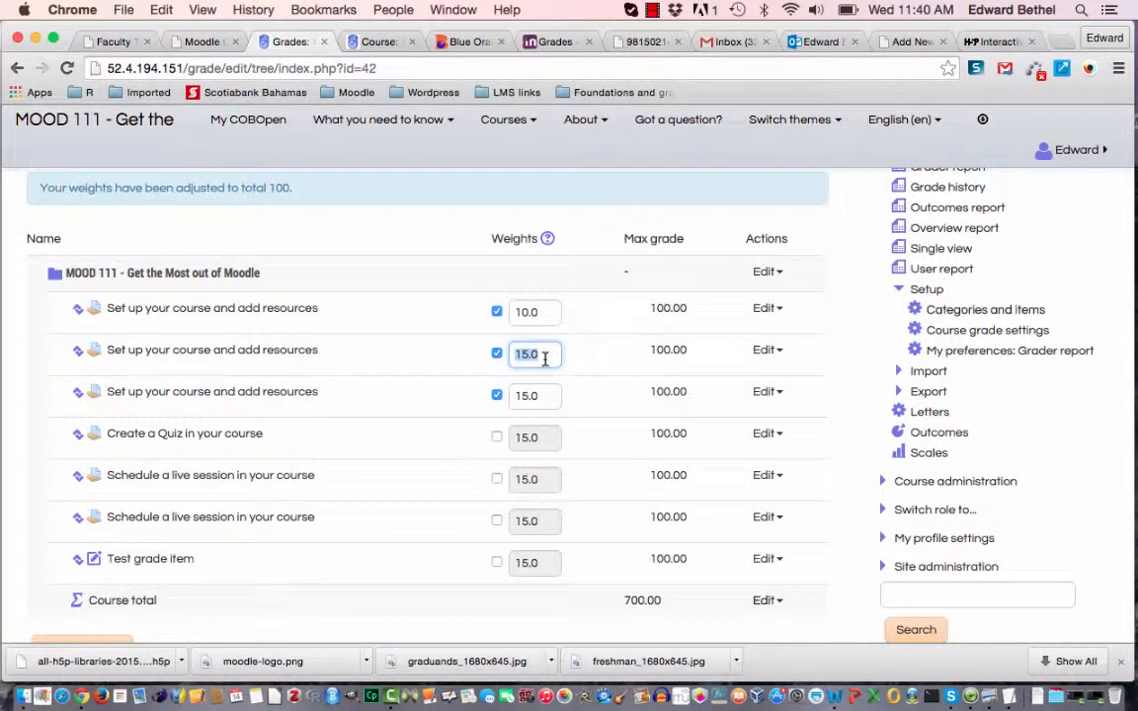
type("5")
double_click(540, 398)
type("20")
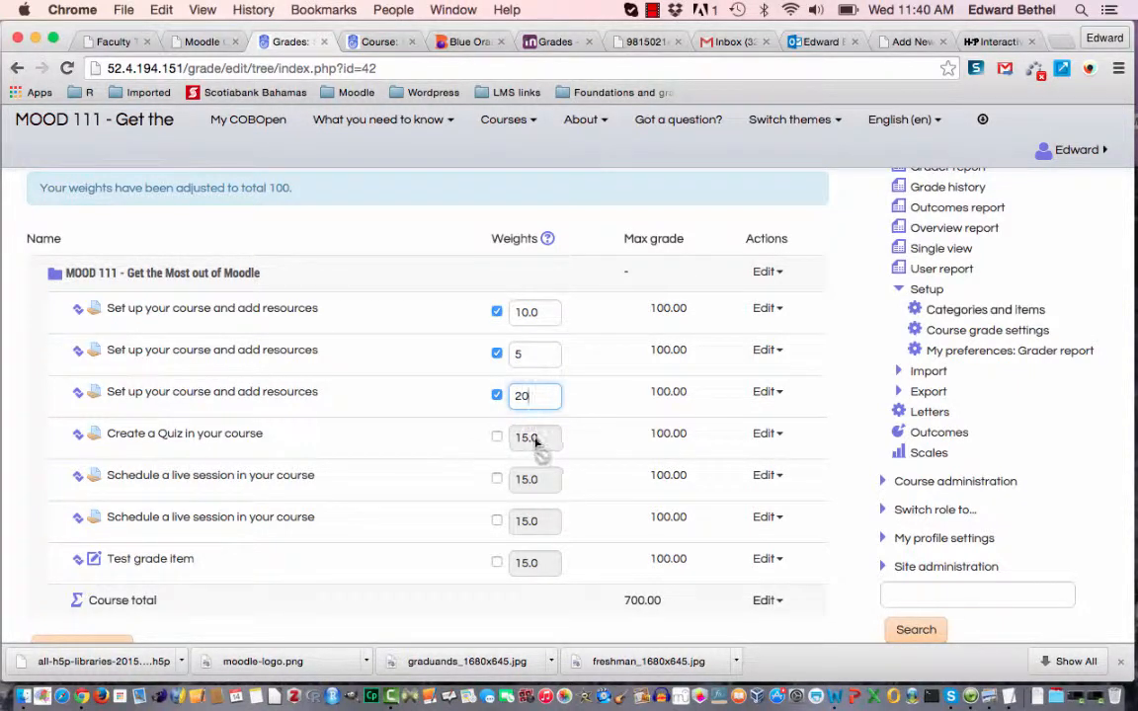
Override the weight of "Create a Quiz in your course" with 5 and save the changes.
left_click(497, 437)
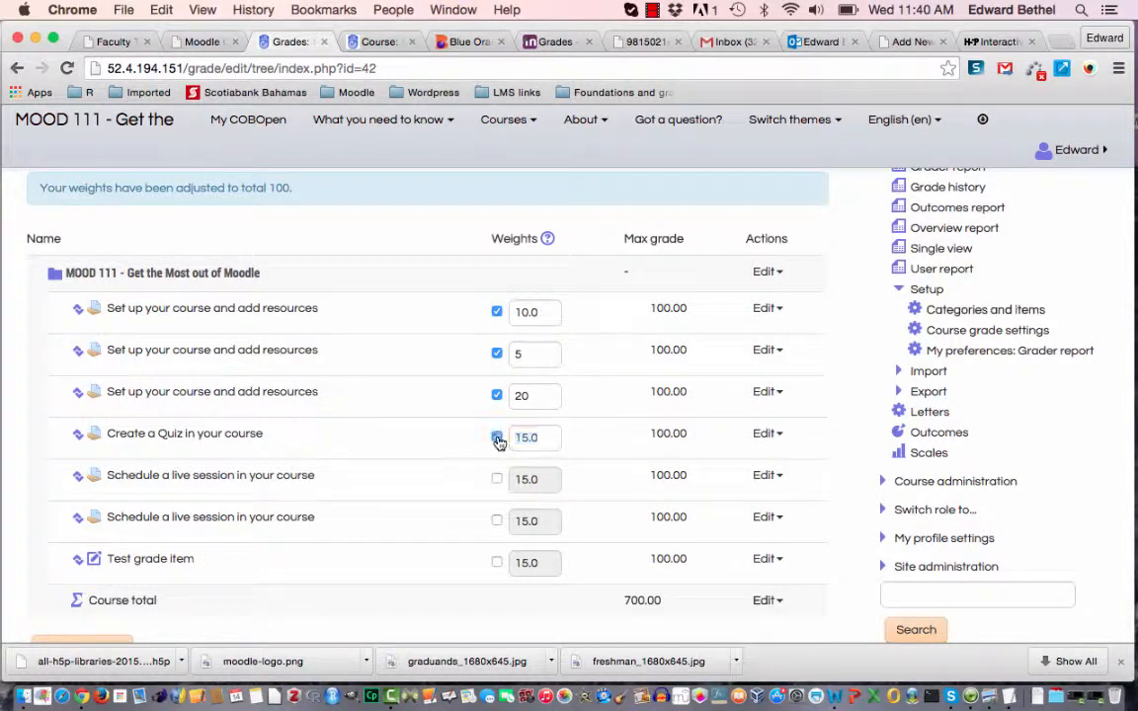
double_click(543, 443)
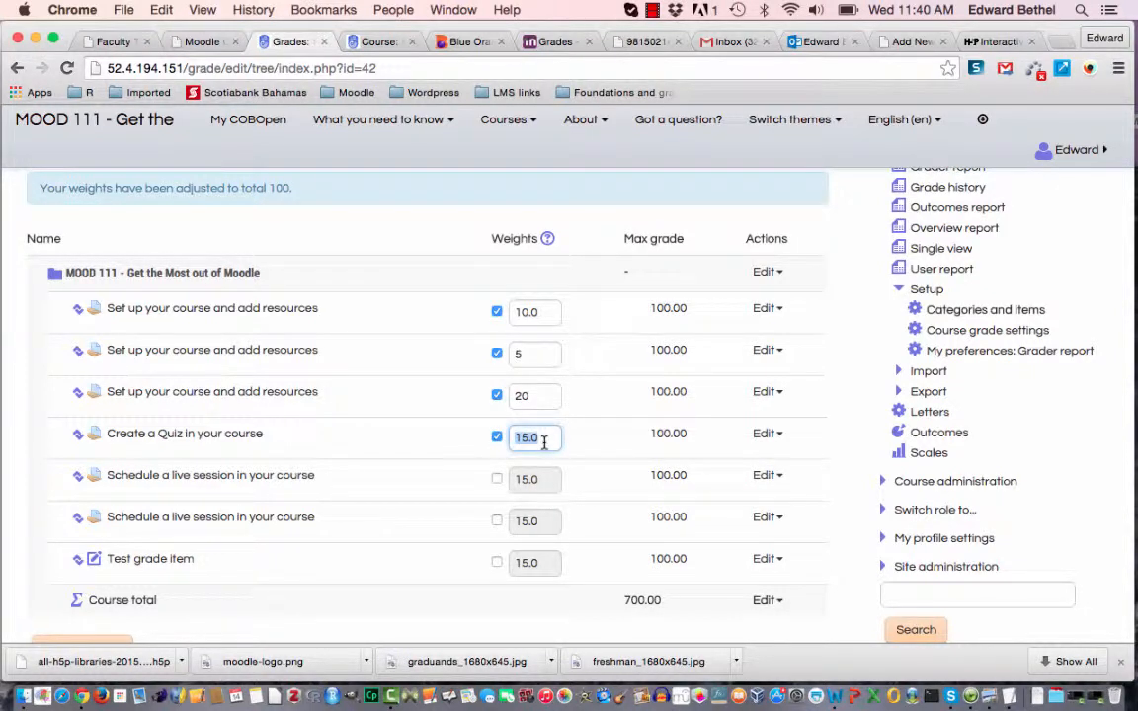
type("5")
scroll(426, 528, "down", 3)
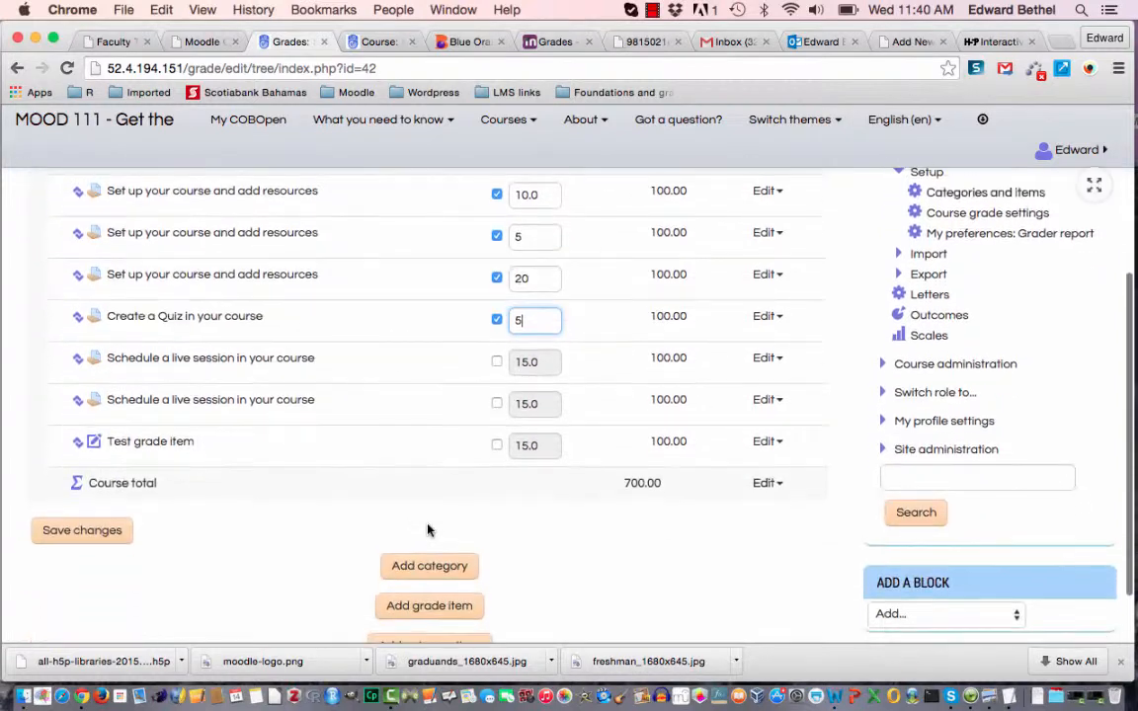
left_click(108, 533)
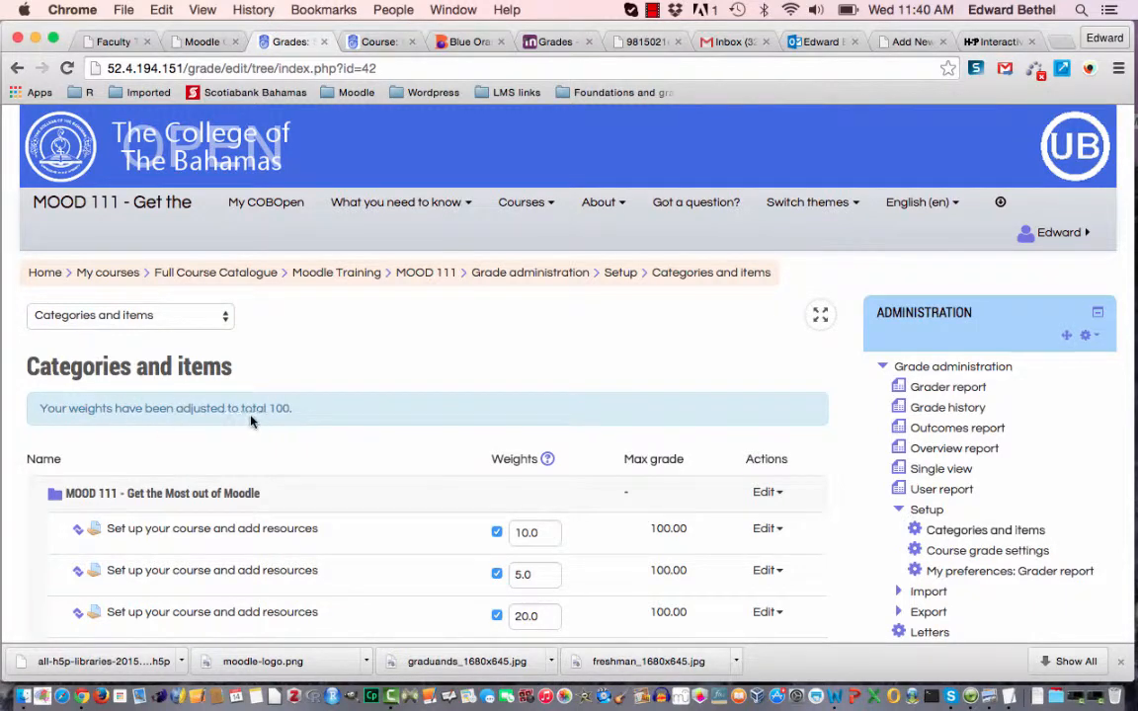
Review the adjusted weights and maximum grades of all grade items and the course total.
scroll(304, 420, "down", 5)
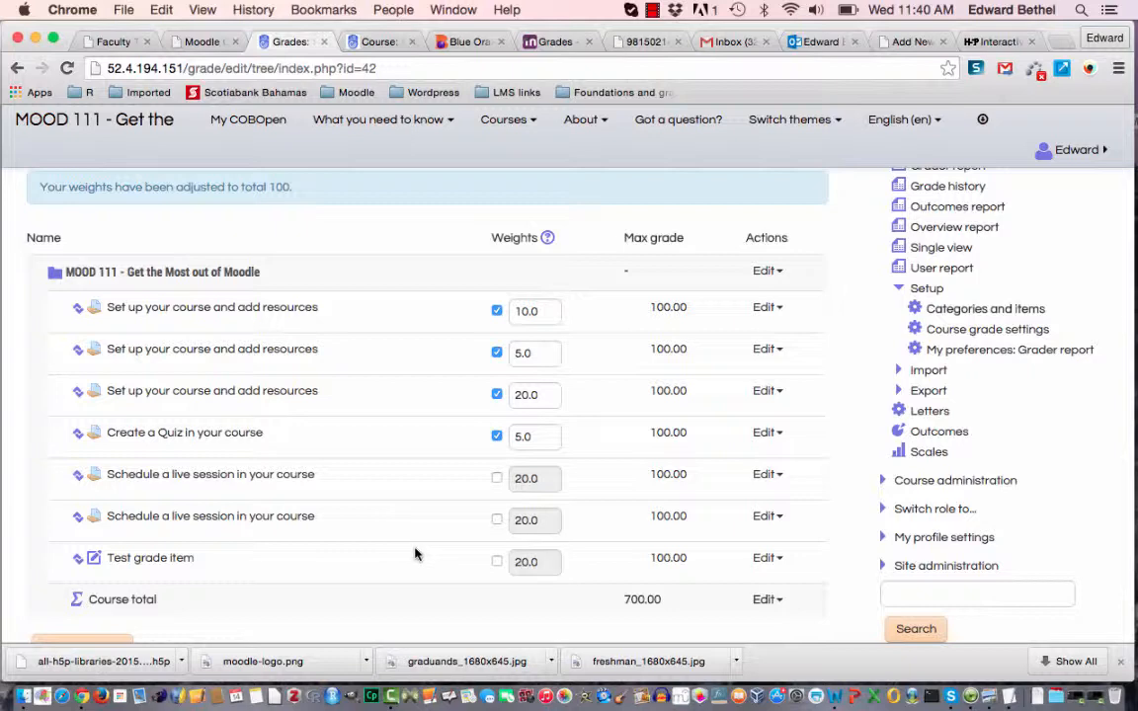
scroll(414, 554, "down", 2)
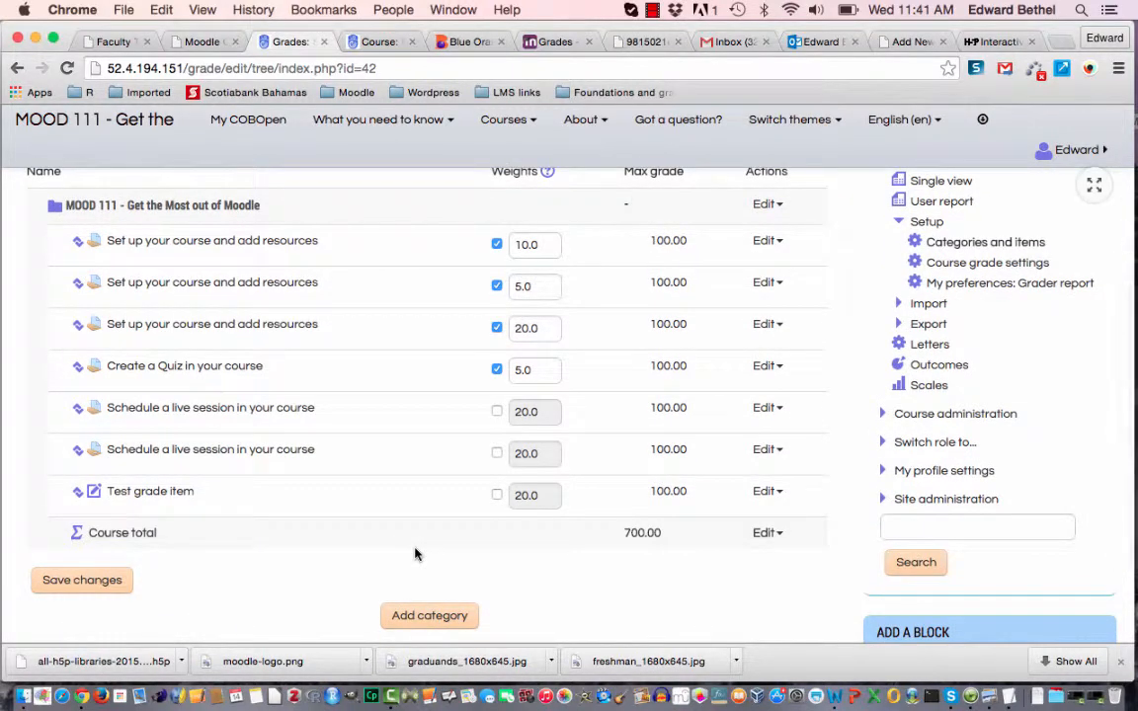
scroll(415, 554, "up", 3)
scroll(415, 554, "up", 3)
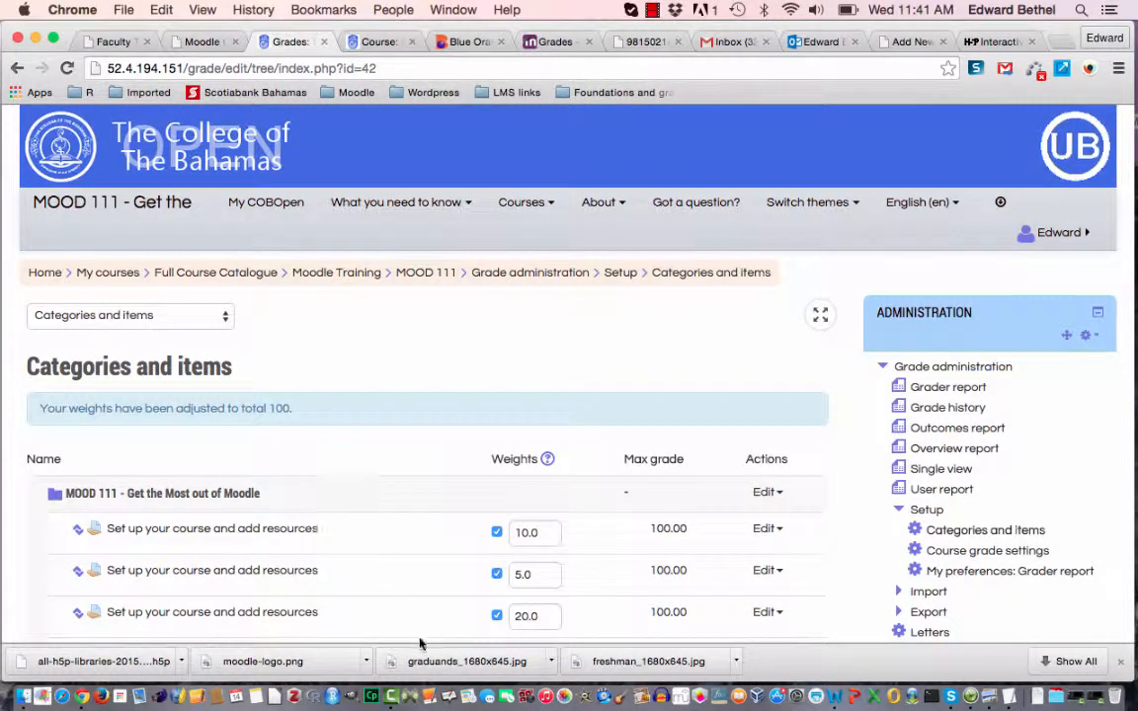
scroll(420, 642, "down", 5)
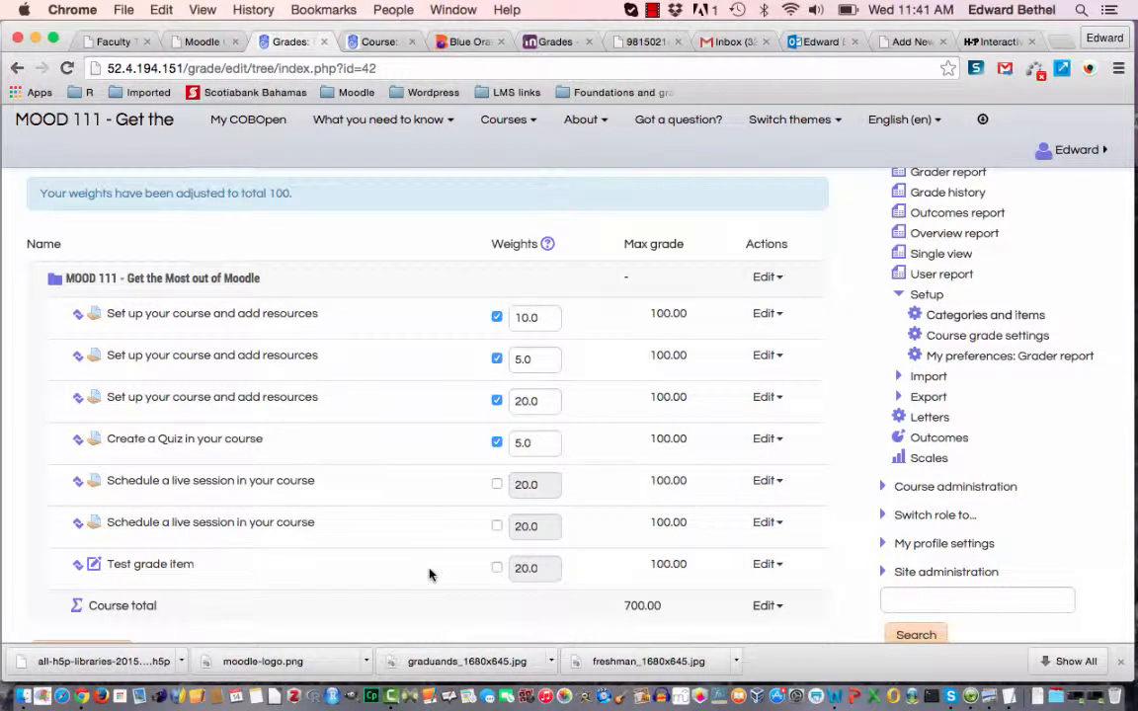
scroll(428, 574, "down", 2)
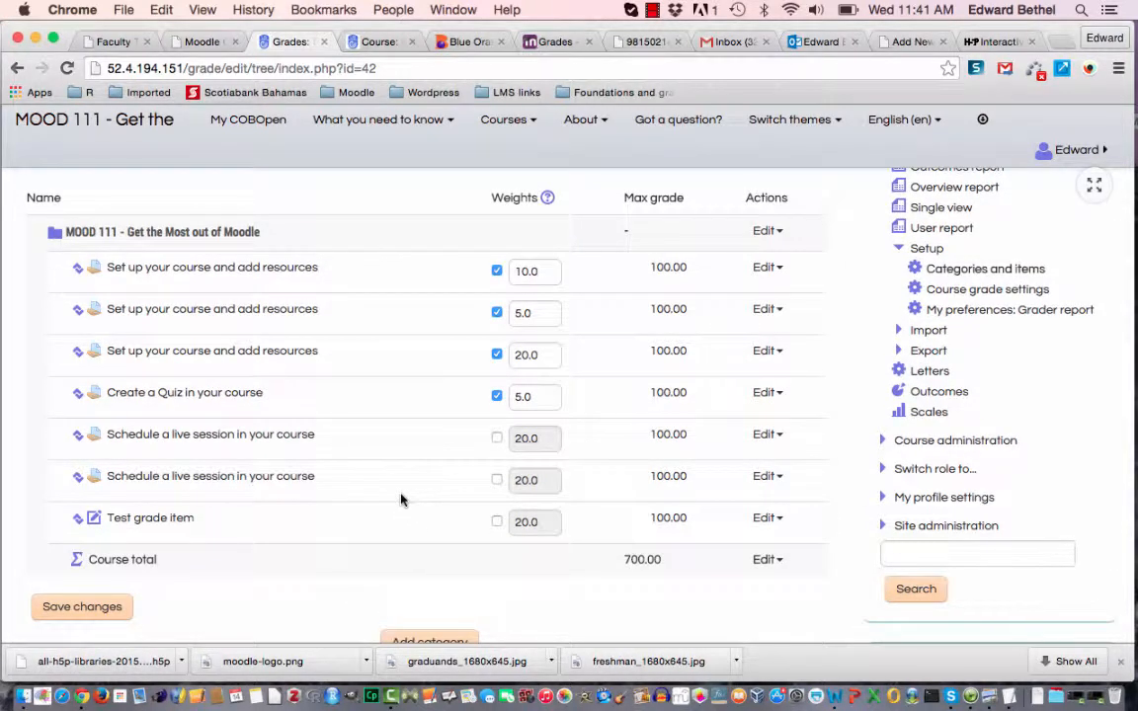
scroll(400, 500, "down", 2)
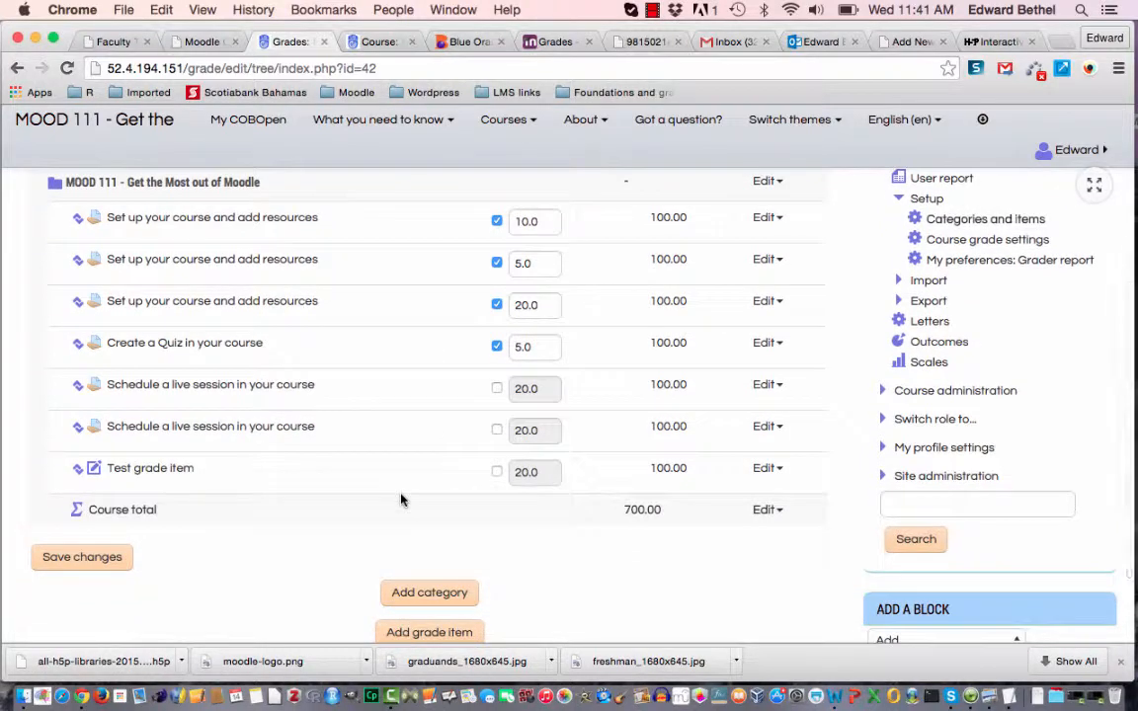